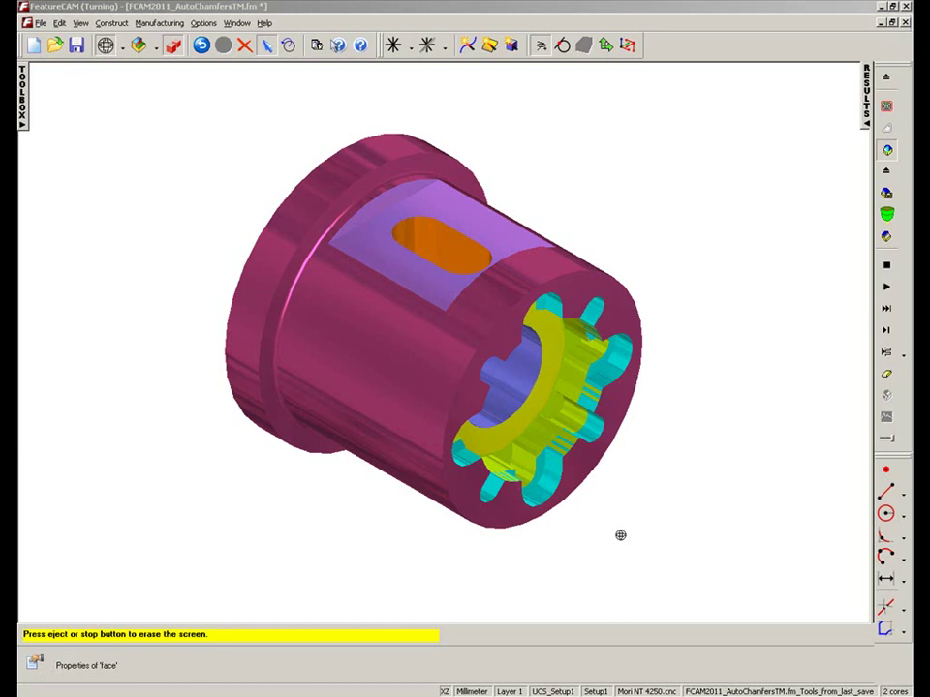
# Clear the finished simulation and examine the solid model's end-face pockets, bore and slotted flat for edges that need deburring
pyautogui.moveTo(638, 499); pyautogui.dragTo(669, 490)
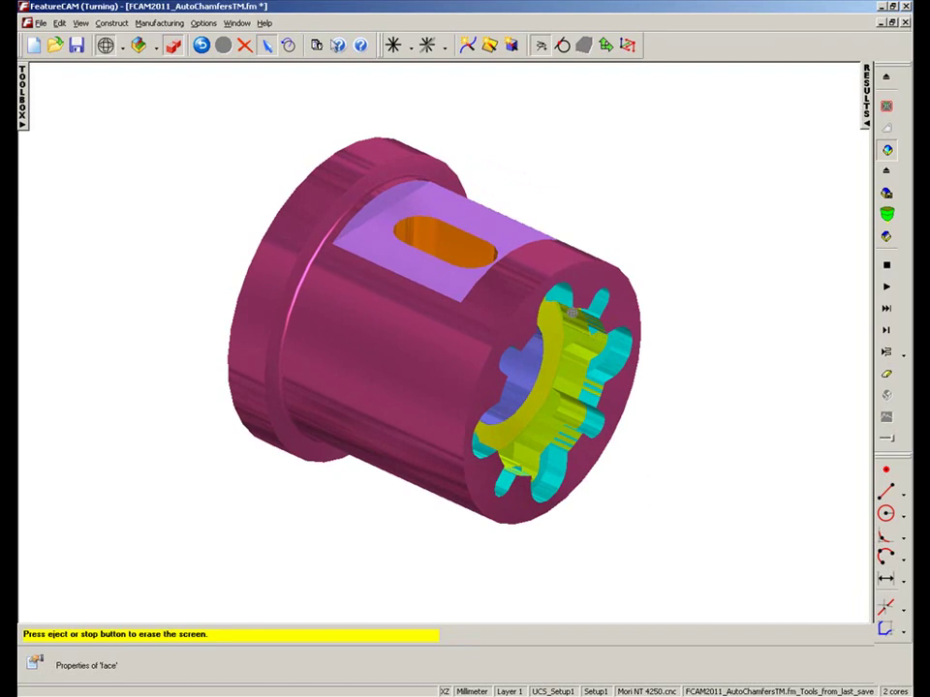
pyautogui.moveTo(489, 237); pyautogui.dragTo(418, 201)
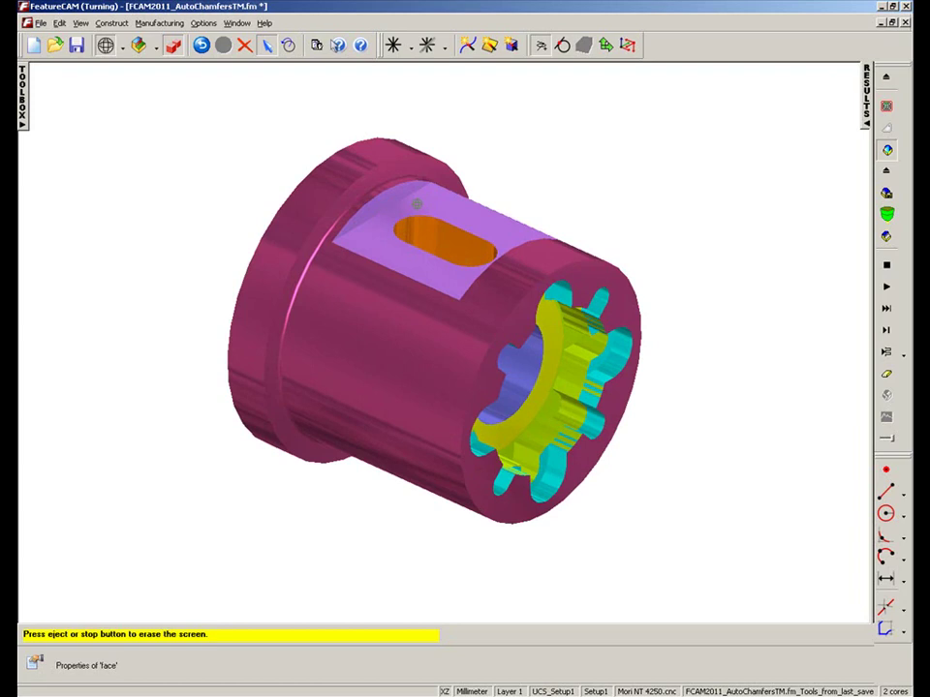
pyautogui.click(887, 265)
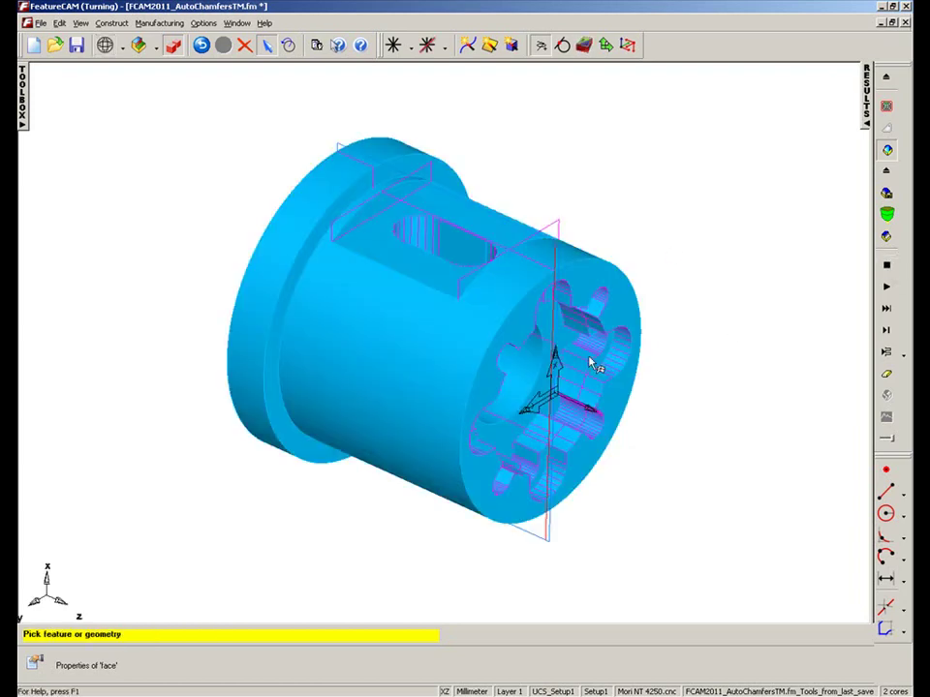
pyautogui.moveTo(592, 357); pyautogui.dragTo(425, 378, button='middle')
pyautogui.moveTo(425, 380); pyautogui.dragTo(468, 422)
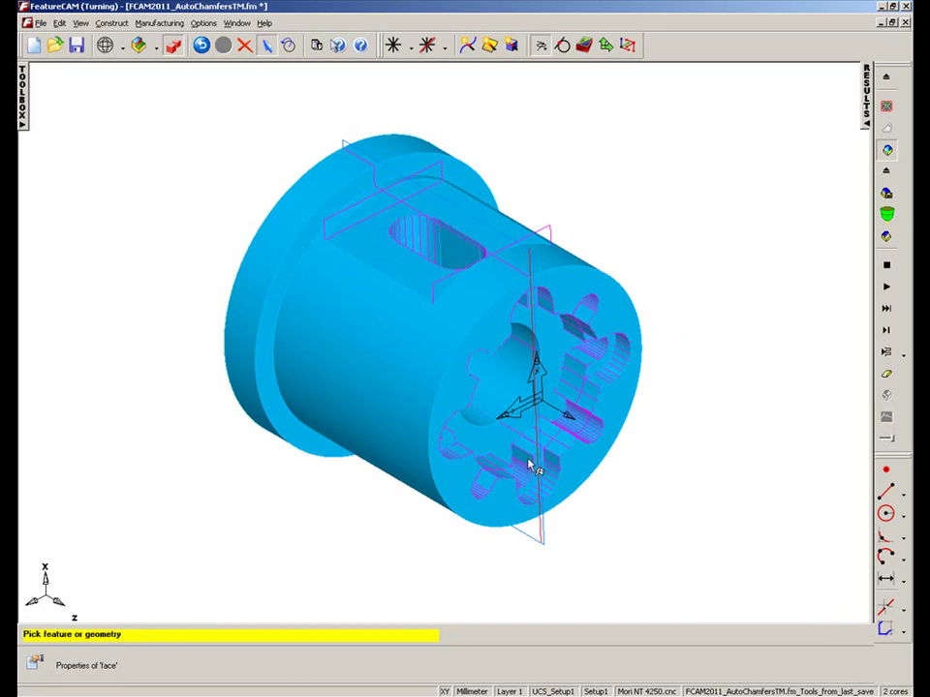
pyautogui.moveTo(543, 450); pyautogui.dragTo(296, 387)
pyautogui.moveTo(295, 387); pyautogui.dragTo(320, 222, button='middle')
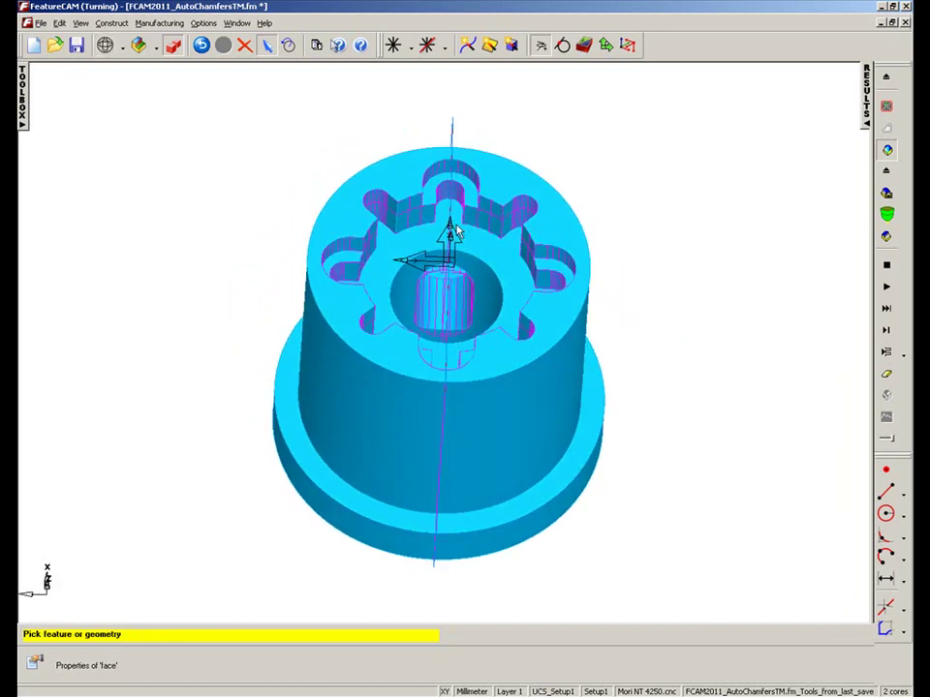
pyautogui.scroll(2, 455, 233)
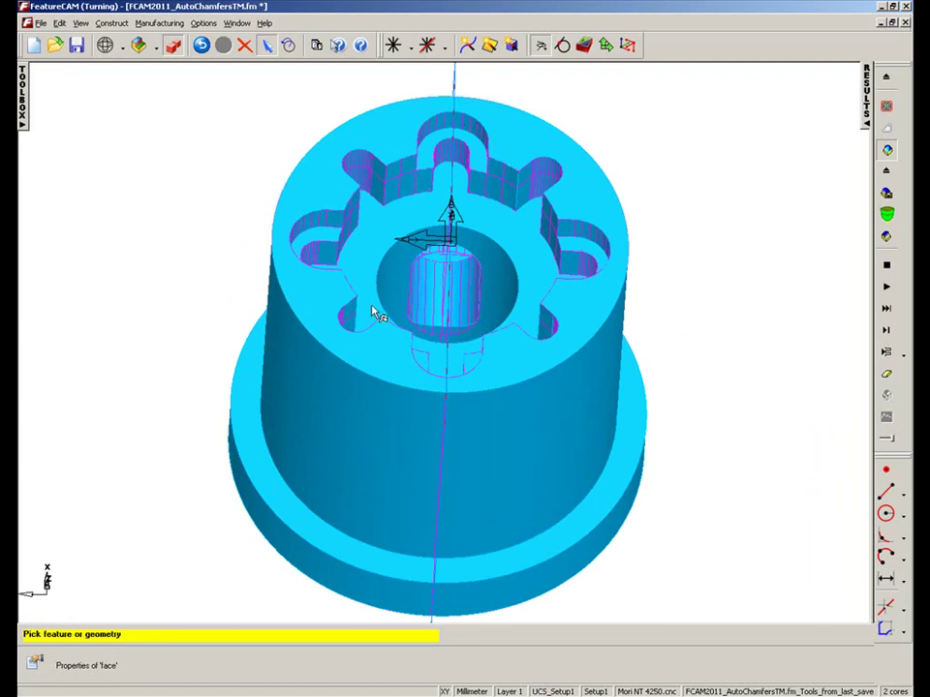
pyautogui.moveTo(436, 260); pyautogui.dragTo(338, 285)
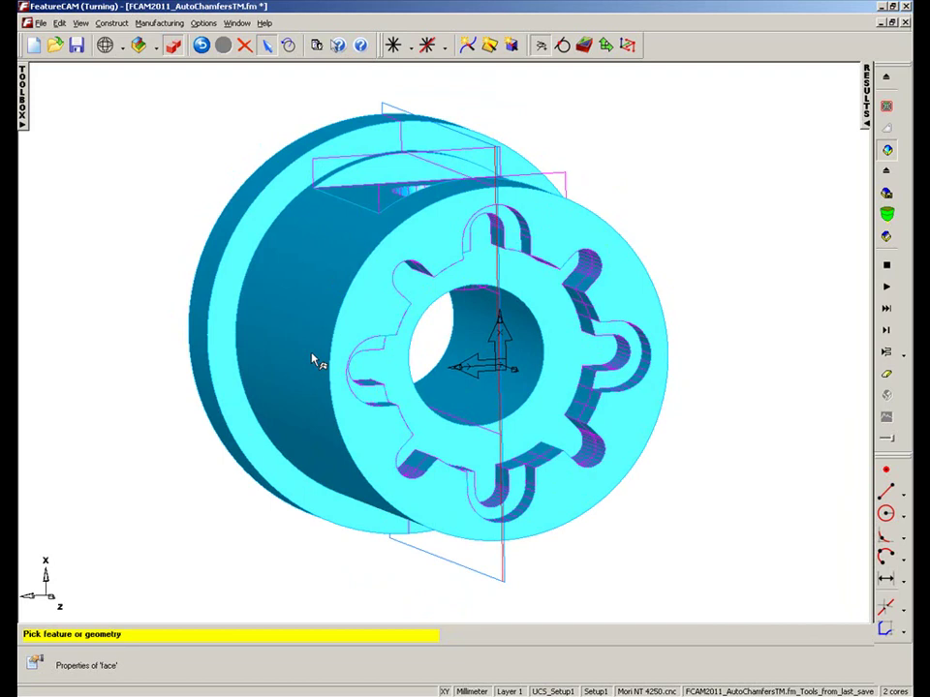
pyautogui.moveTo(312, 361); pyautogui.dragTo(436, 358, button='middle')
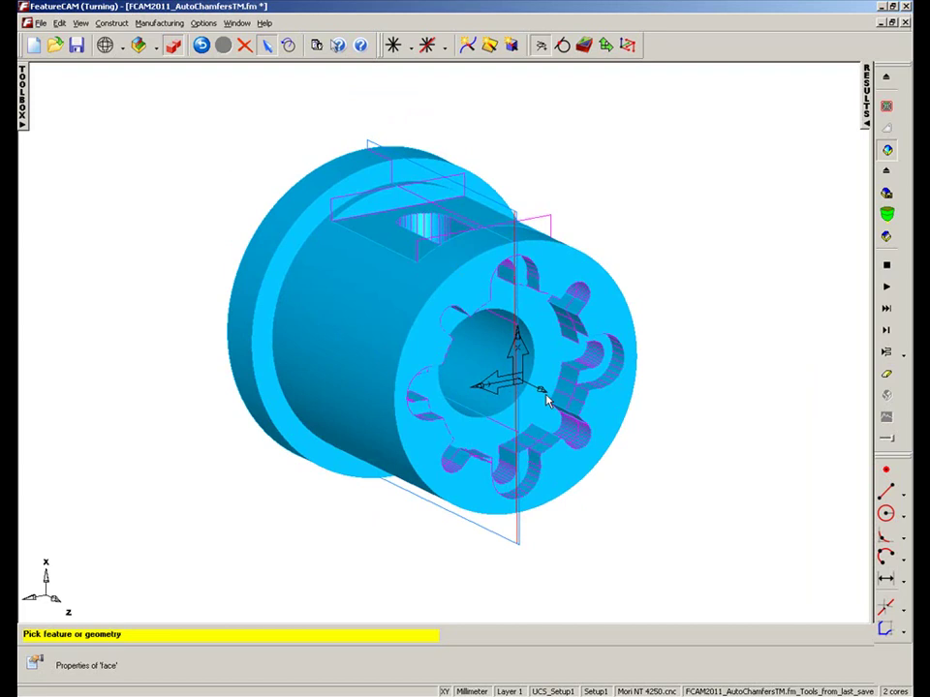
# Start a new Turn/Mill chamfer feature extracted with FeatureRECOGNITION and aligned along the setup Z-axis
pyautogui.click(584, 46)
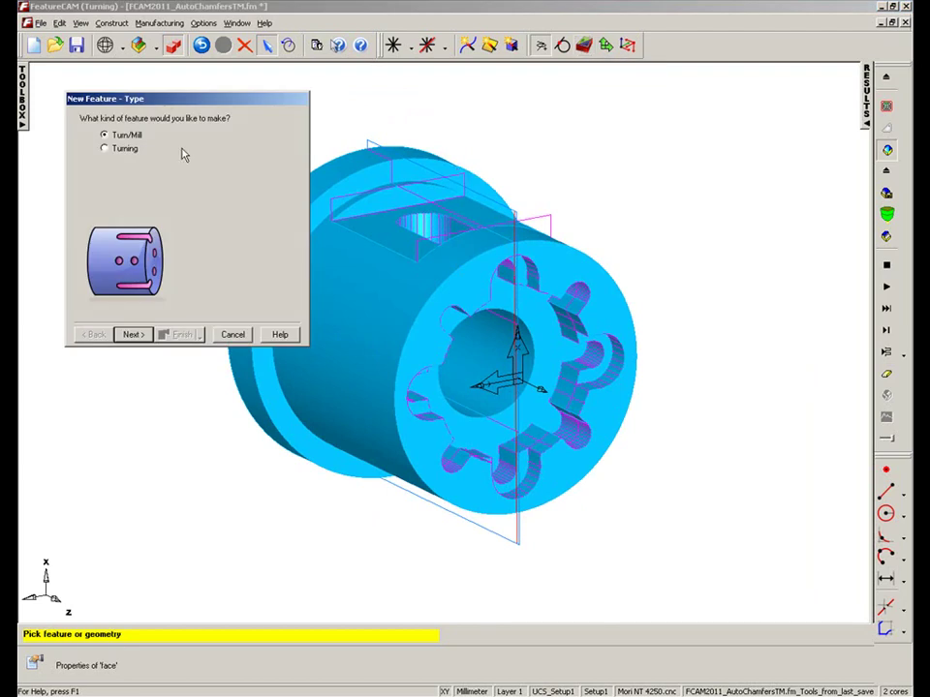
pyautogui.click(134, 335)
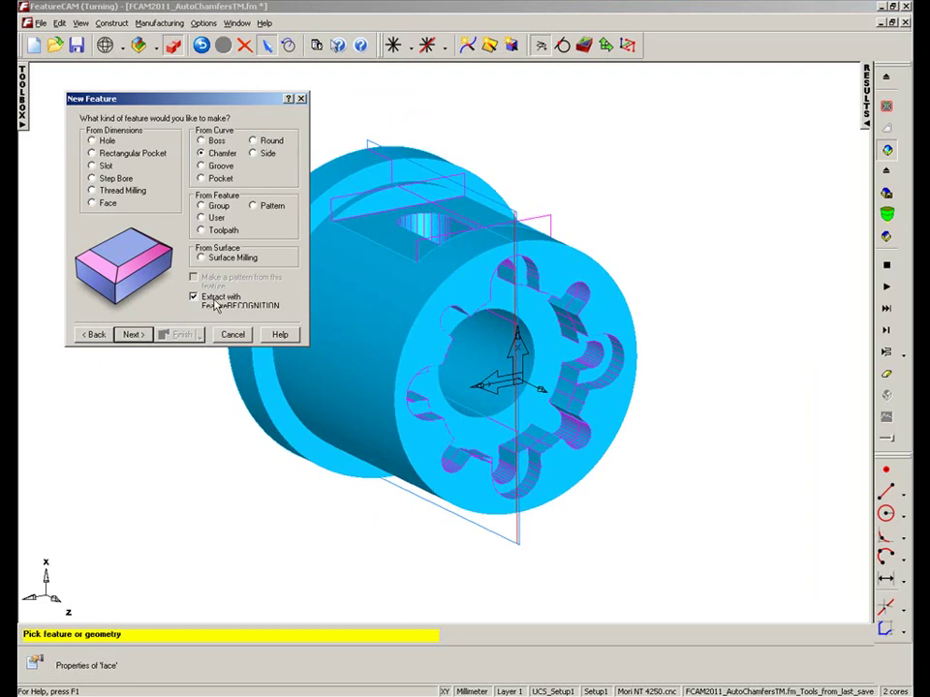
pyautogui.click(126, 335)
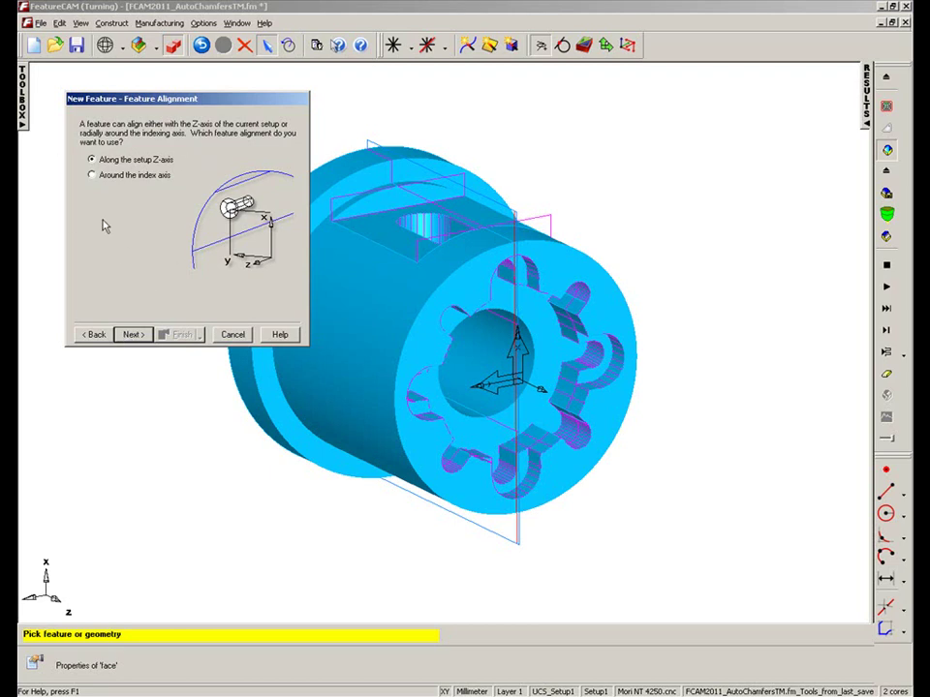
pyautogui.click(132, 334)
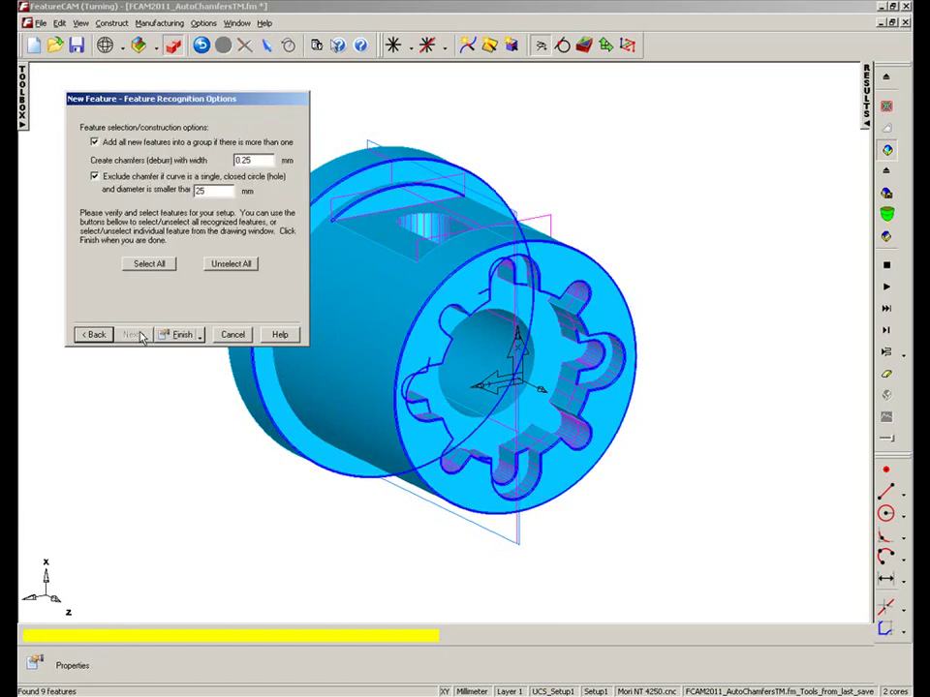
# Create a group of 0.25 mm chamfers from all recognized edges except the flange edge and the arc at the flat
pyautogui.moveTo(564, 415); pyautogui.dragTo(637, 418, button='middle')
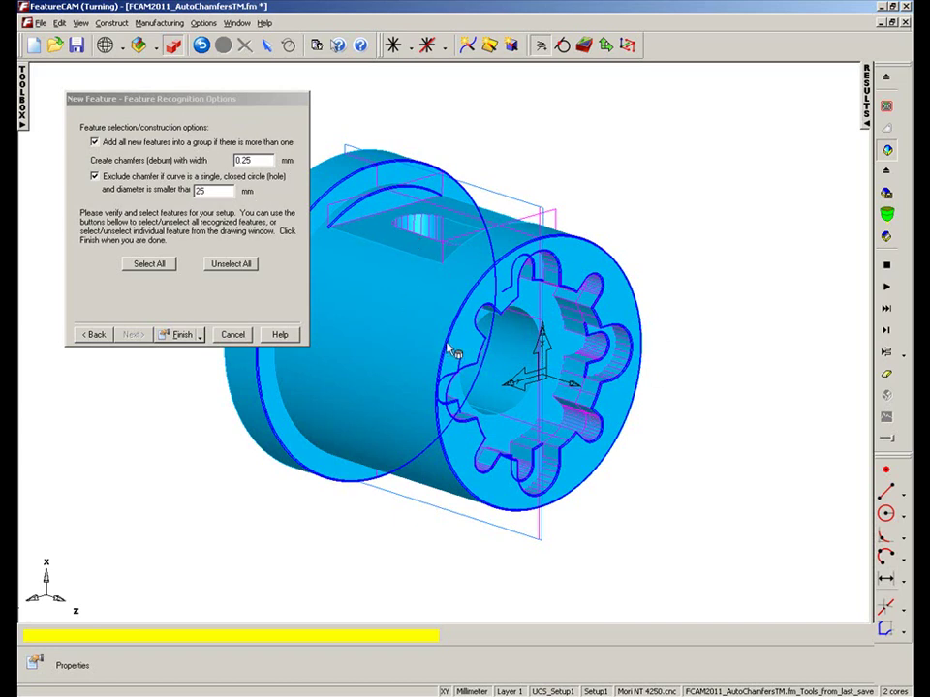
pyautogui.click(149, 263)
pyautogui.moveTo(400, 335); pyautogui.dragTo(465, 348, button='middle')
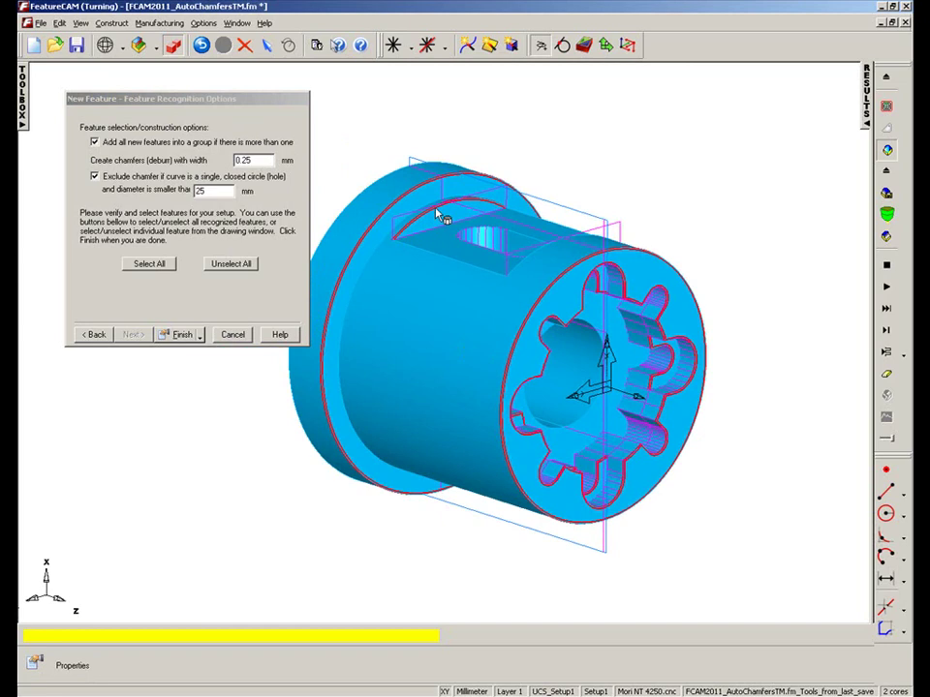
pyautogui.click(425, 201)
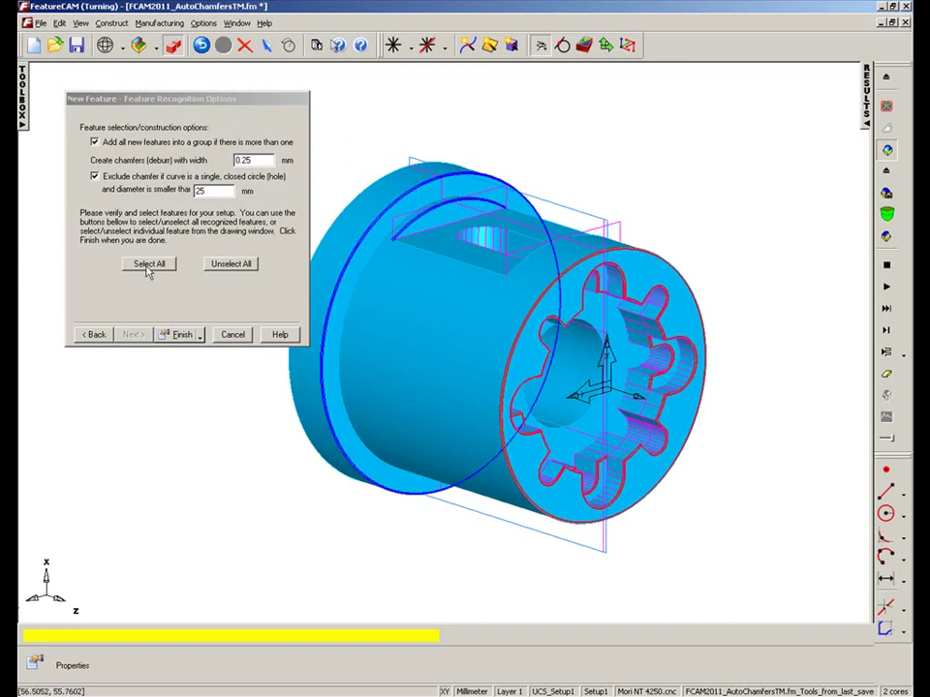
pyautogui.click(181, 334)
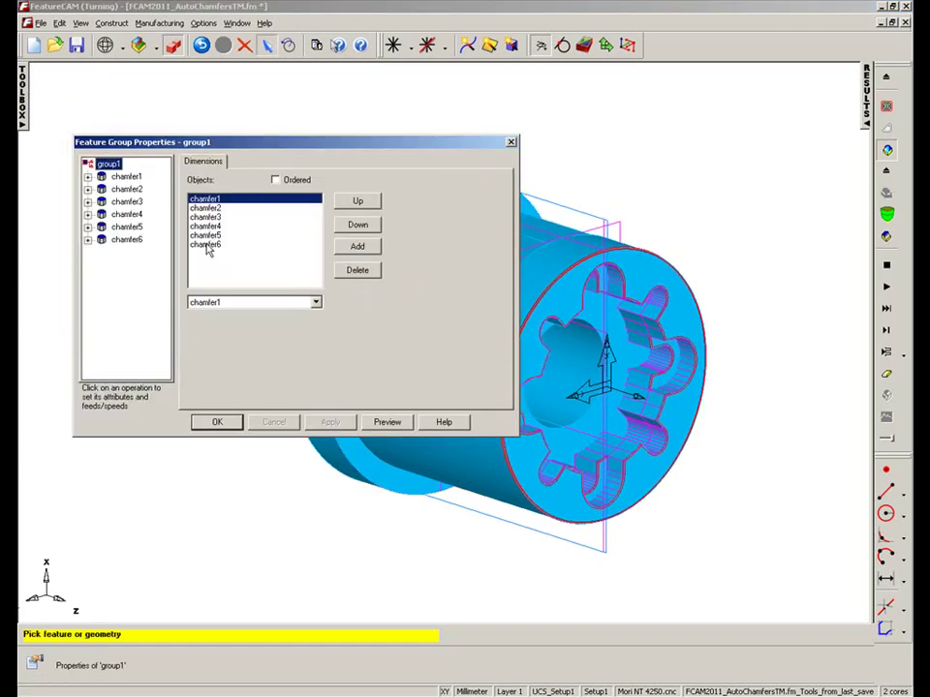
# Check the tool chosen for the first chamfer's finish operation and accept the group's properties
pyautogui.click(87, 176)
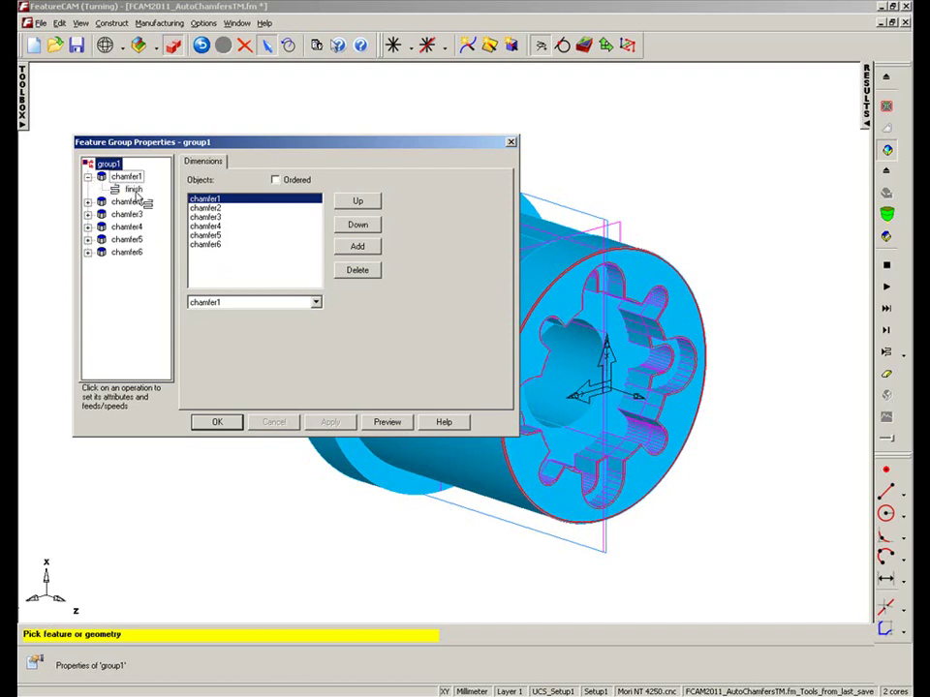
pyautogui.click(133, 189)
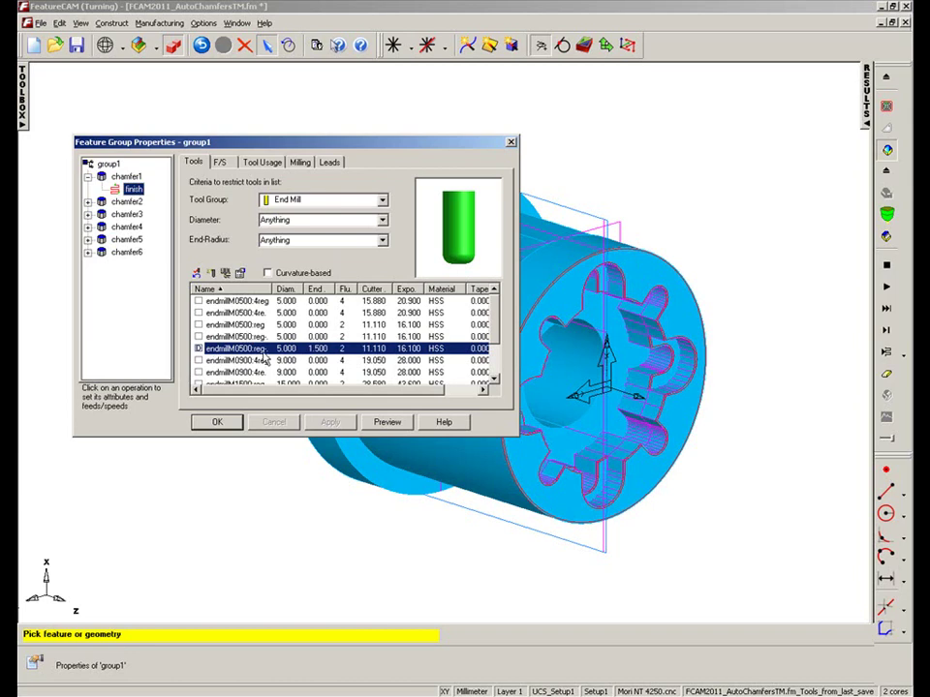
pyautogui.click(217, 423)
# Run the 3D machining simulation and examine the chamfers around the end-face pockets and outer edge up close
pyautogui.moveTo(655, 428); pyautogui.dragTo(632, 448, button='middle')
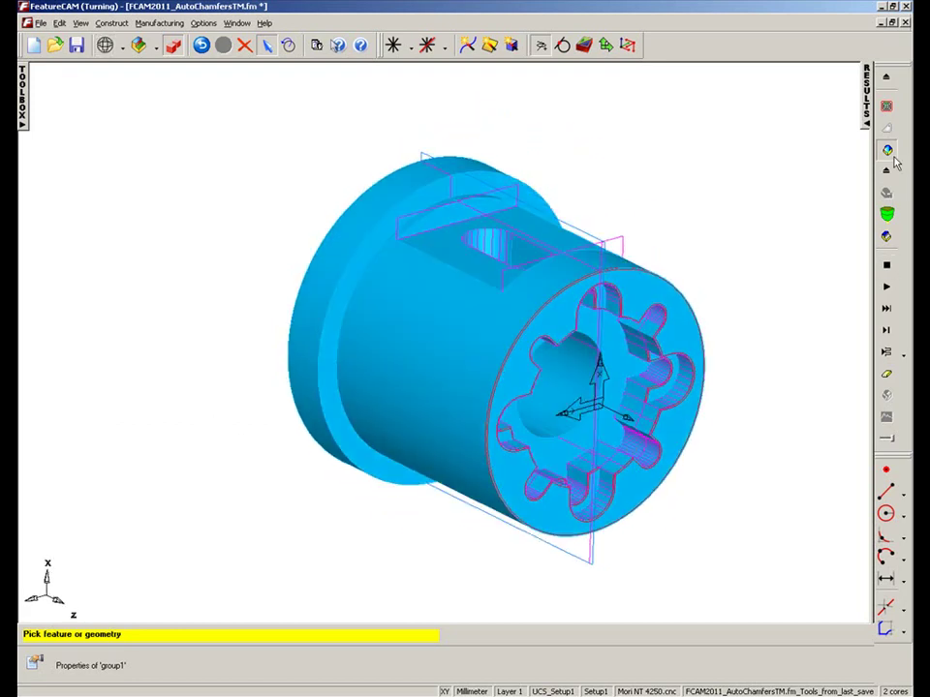
pyautogui.click(885, 289)
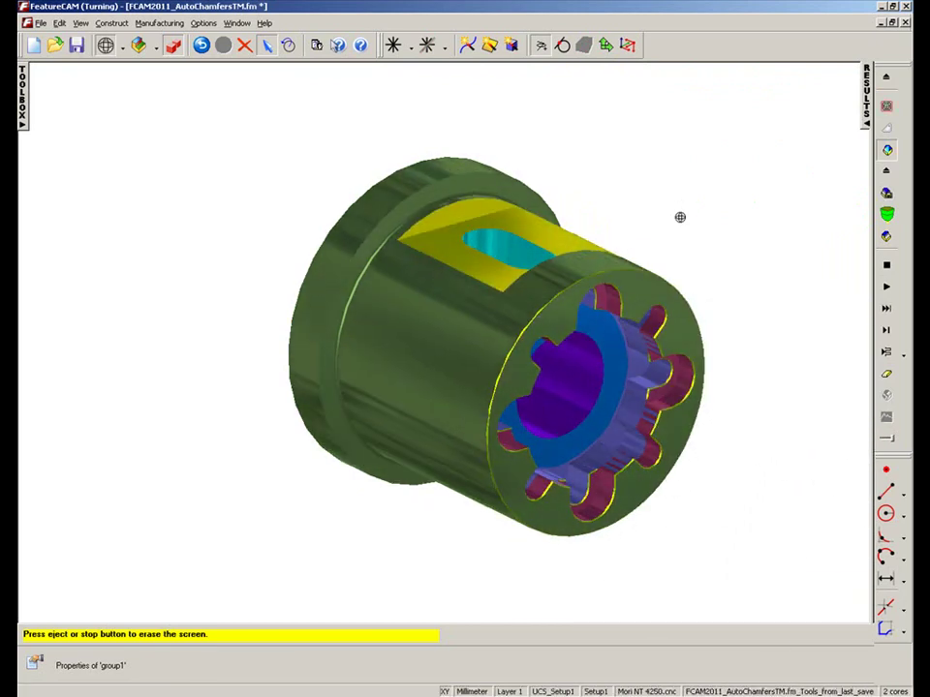
pyautogui.moveTo(647, 453); pyautogui.dragTo(479, 407)
pyautogui.moveTo(480, 407); pyautogui.dragTo(415, 197, button='middle')
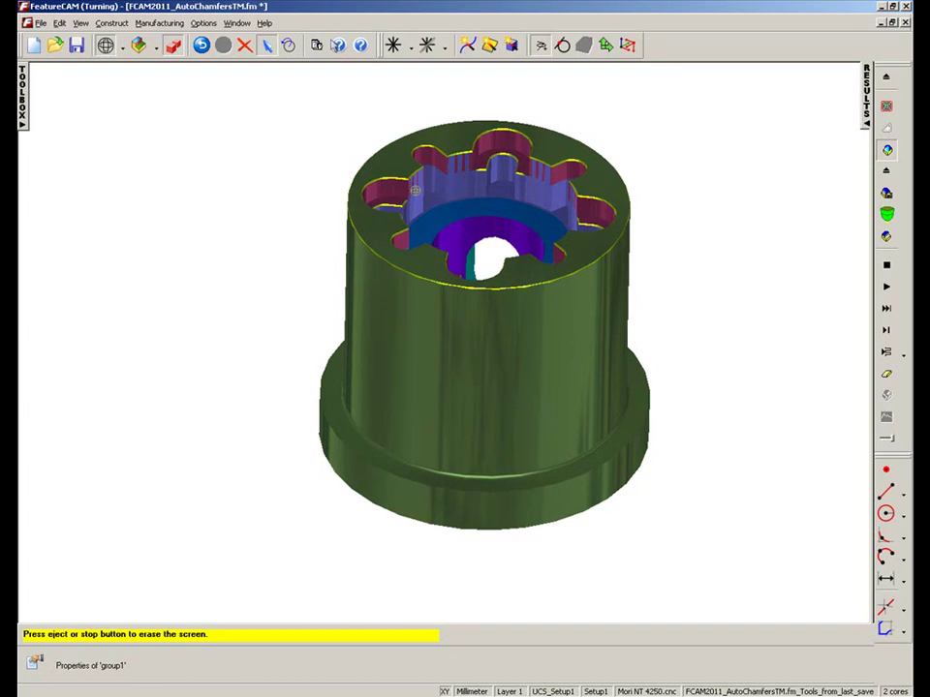
pyautogui.scroll(3, 491, 269)
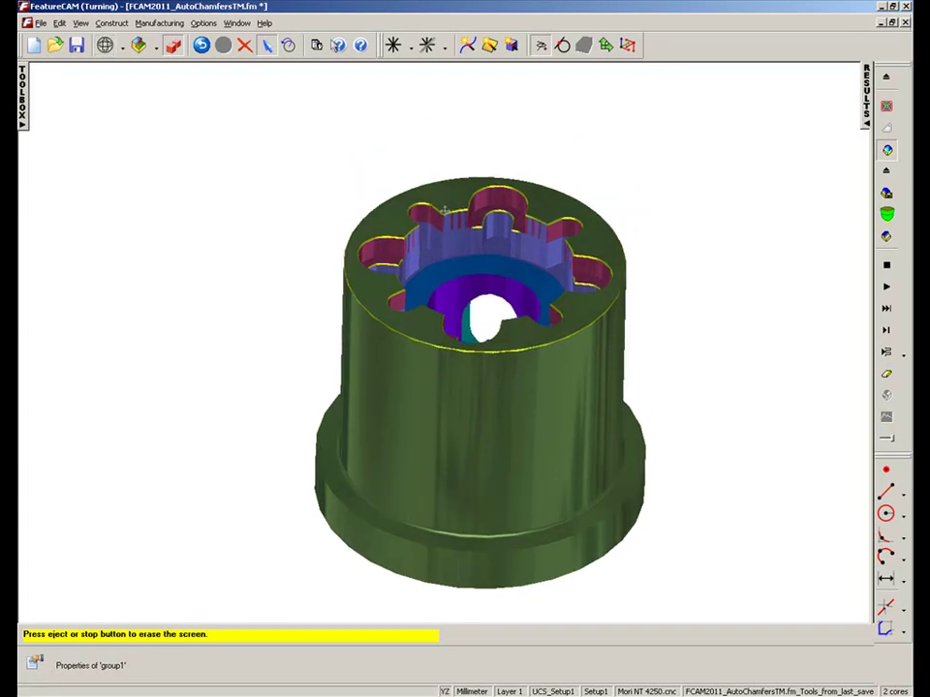
pyautogui.scroll(5, 491, 269)
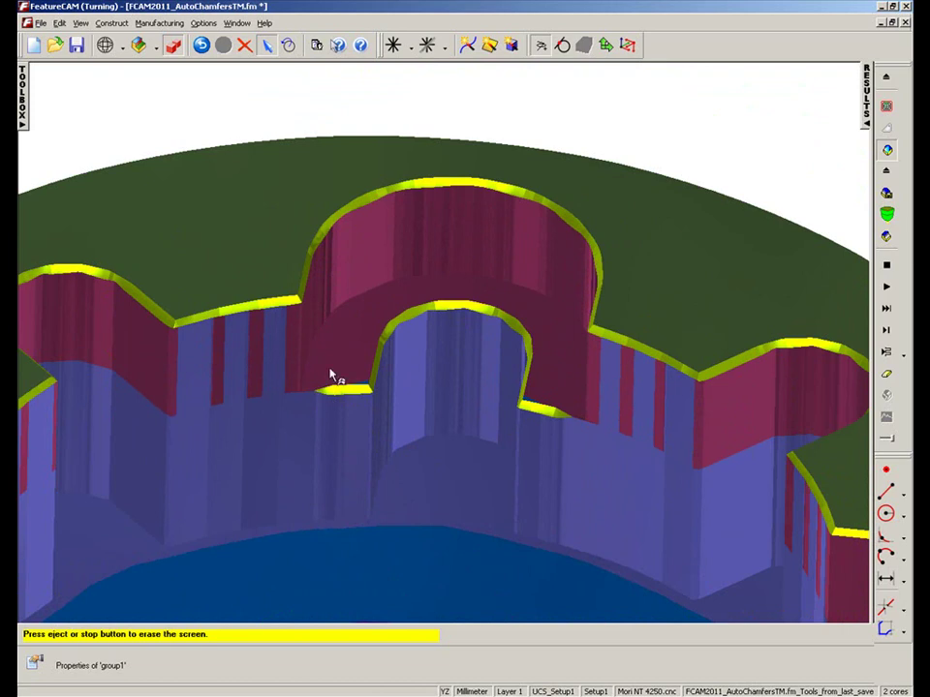
pyautogui.scroll(-3, 439, 398)
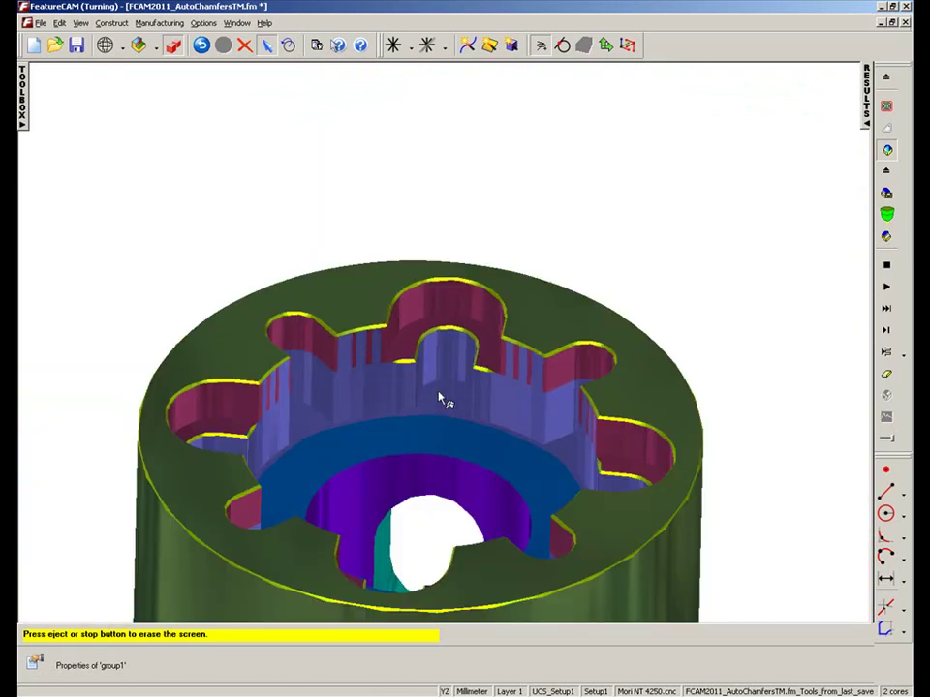
pyautogui.moveTo(362, 294); pyautogui.dragTo(458, 403, button='middle')
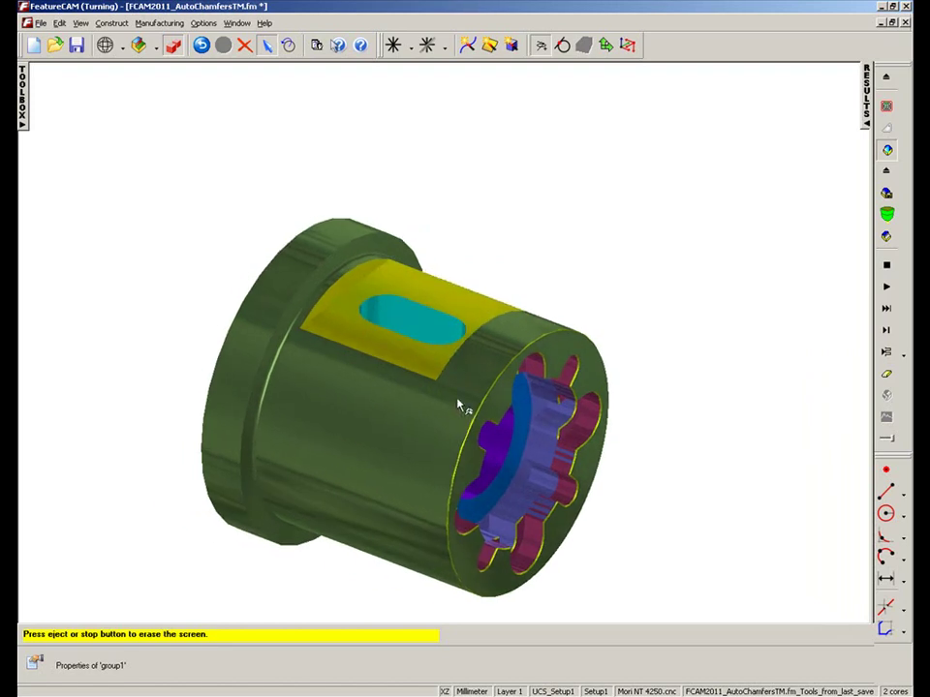
# Clear the simulation and start a second Turn/Mill chamfer feature extracted with FeatureRECOGNITION
pyautogui.click(887, 269)
pyautogui.moveTo(398, 251); pyautogui.dragTo(447, 240, button='middle')
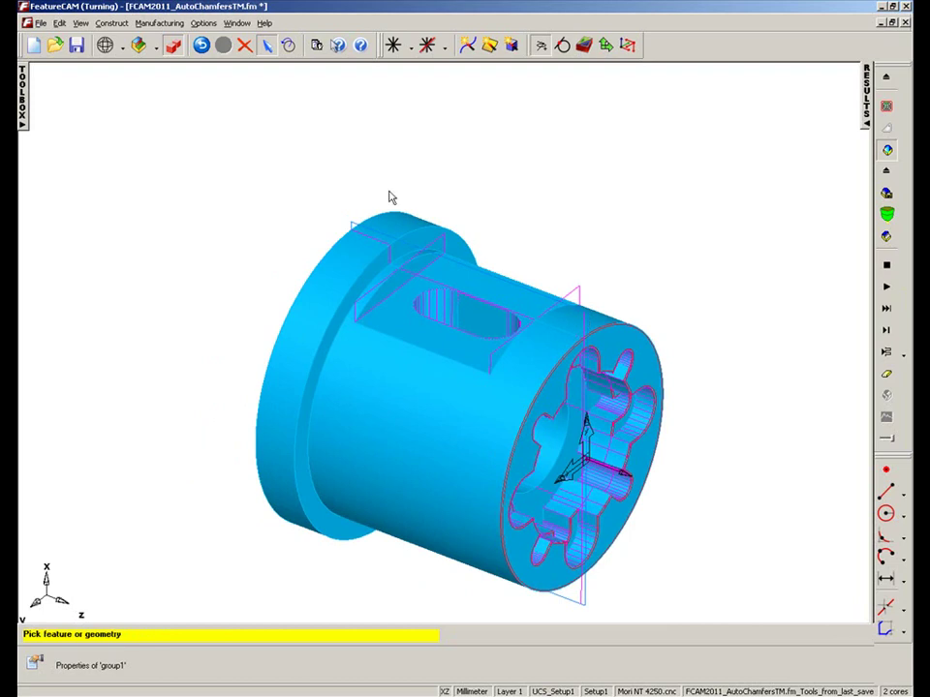
pyautogui.click(561, 45)
pyautogui.click(133, 334)
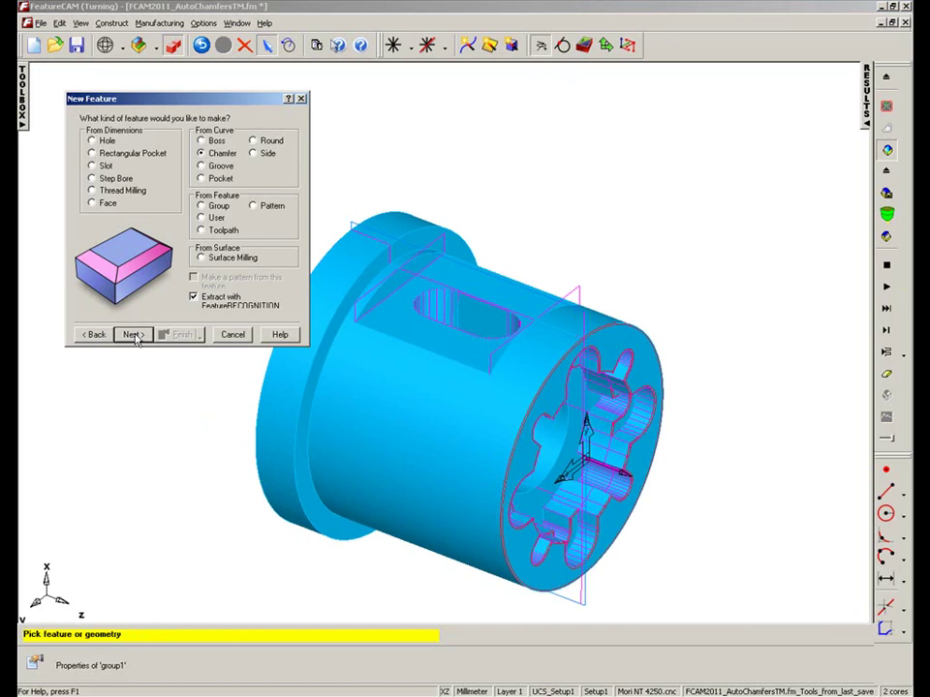
pyautogui.click(133, 334)
# Align the chamfer feature around the index axis, normal to the flat surface that contains the slot
pyautogui.click(93, 176)
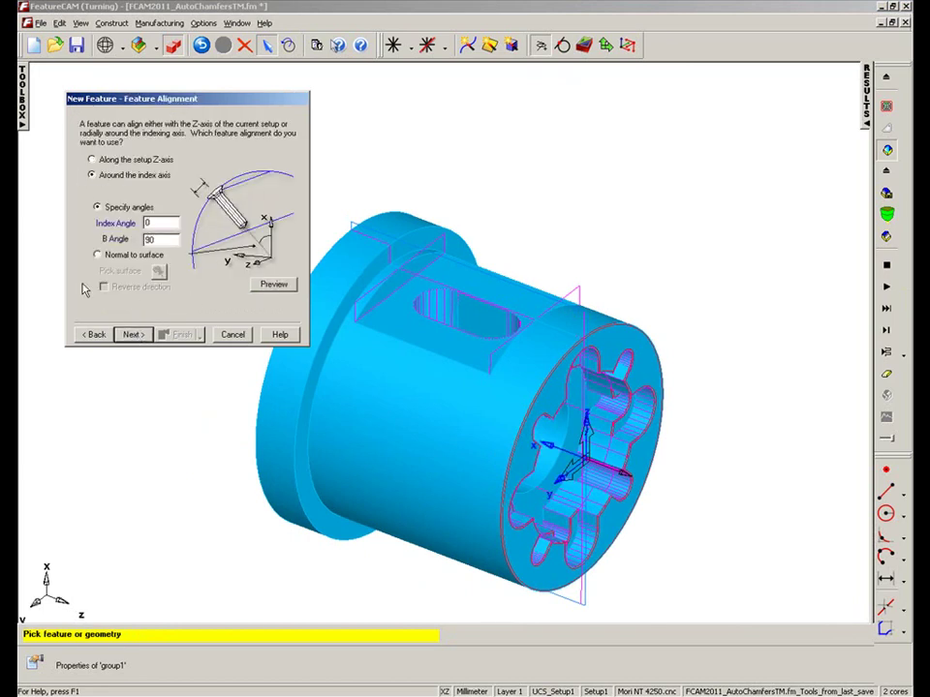
pyautogui.click(98, 254)
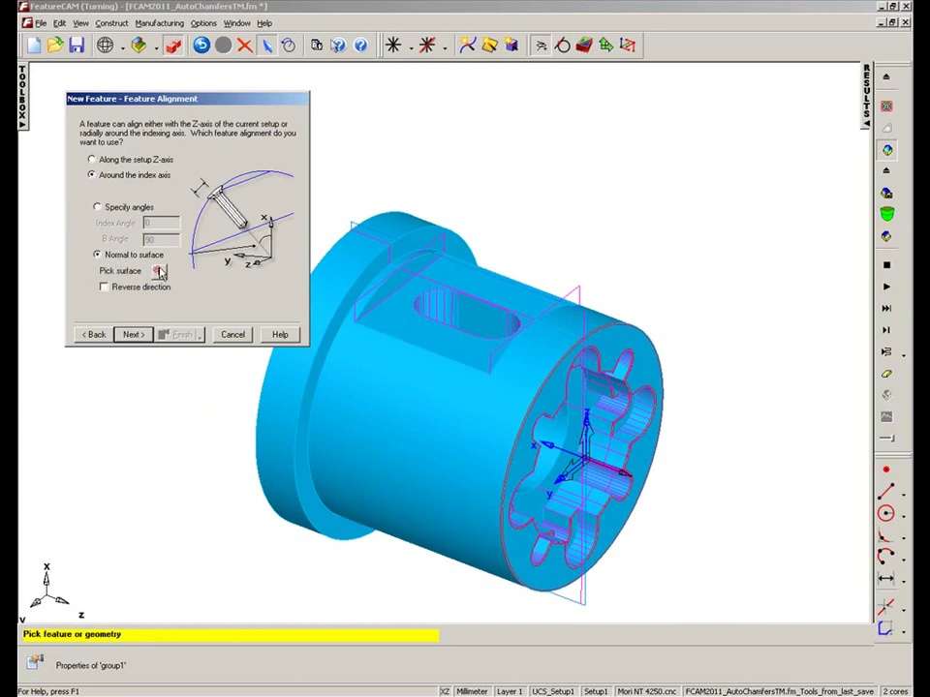
pyautogui.click(158, 272)
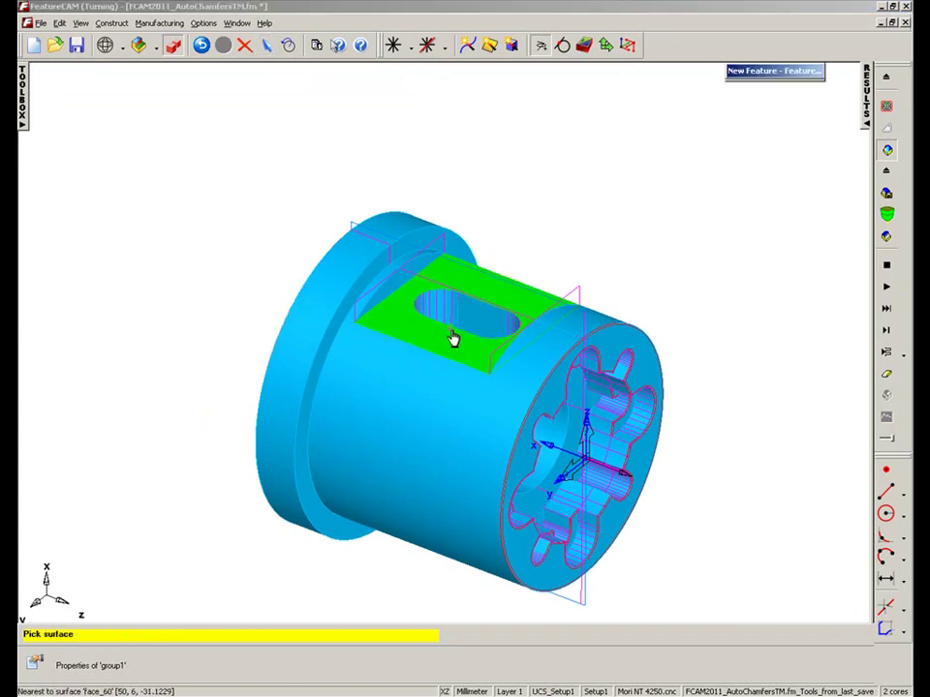
pyautogui.click(452, 337)
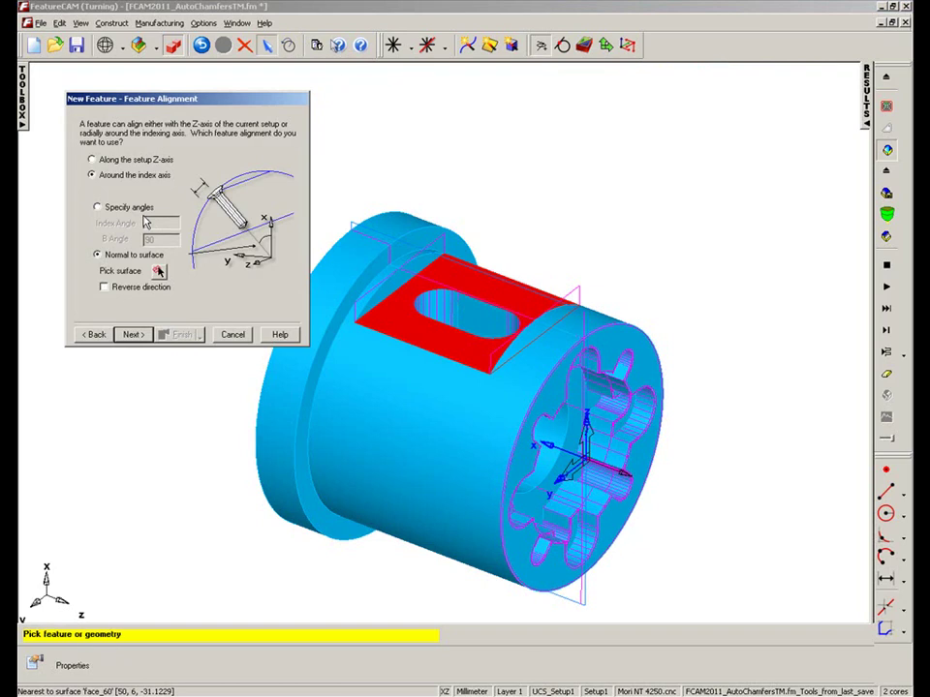
pyautogui.click(134, 334)
# Create a group of 0.25 mm chamfers on the flat's two long edges and the slot outline, and accept its properties
pyautogui.moveTo(479, 264); pyautogui.dragTo(468, 308, button='middle')
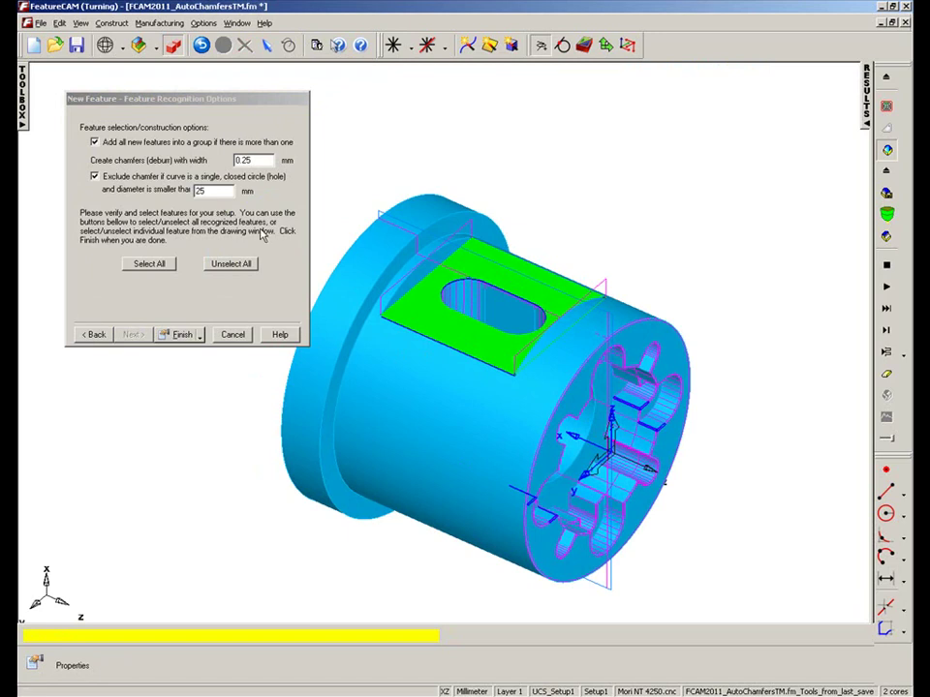
pyautogui.click(587, 159)
pyautogui.moveTo(587, 160); pyautogui.dragTo(575, 189, button='middle')
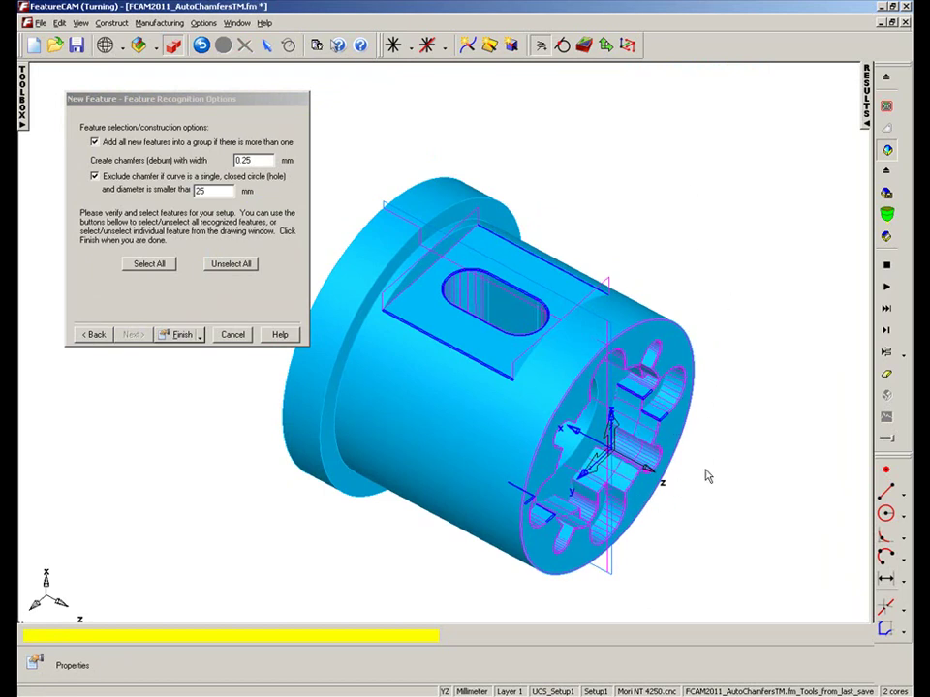
pyautogui.click(474, 360)
pyautogui.click(496, 328)
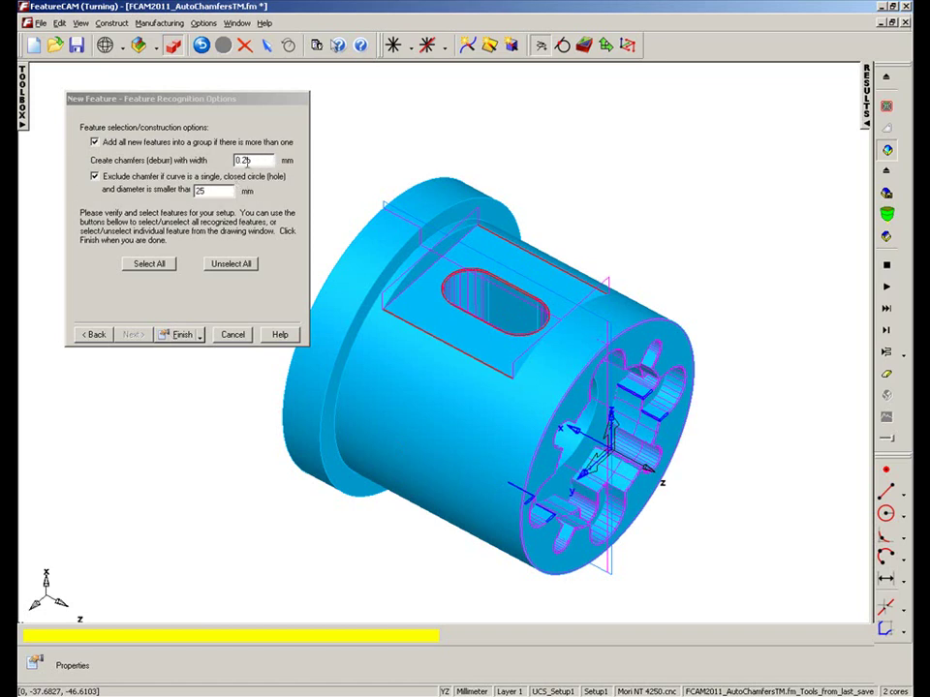
pyautogui.click(180, 334)
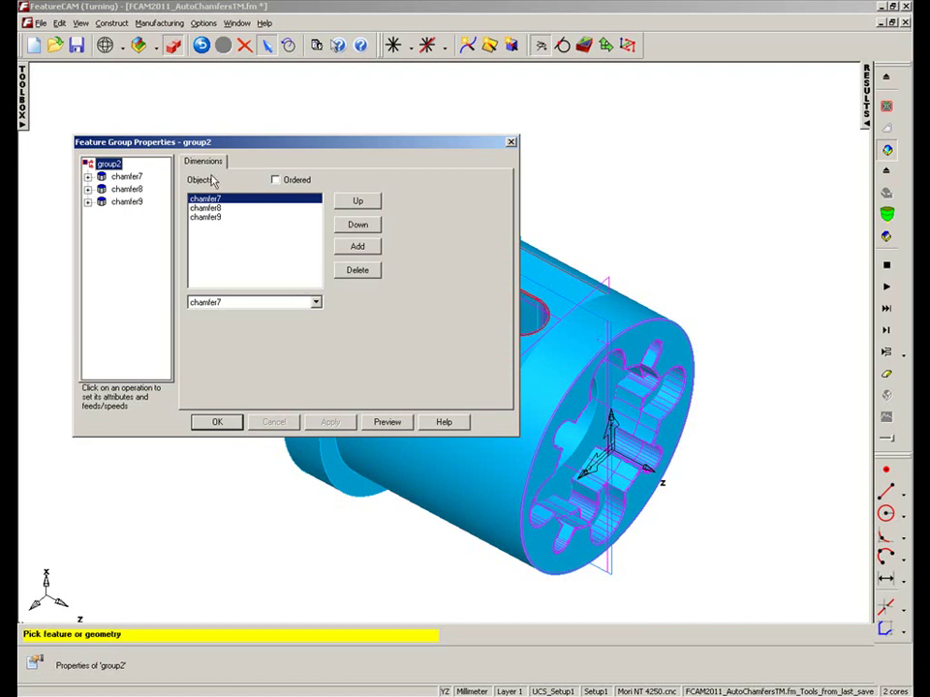
pyautogui.click(231, 427)
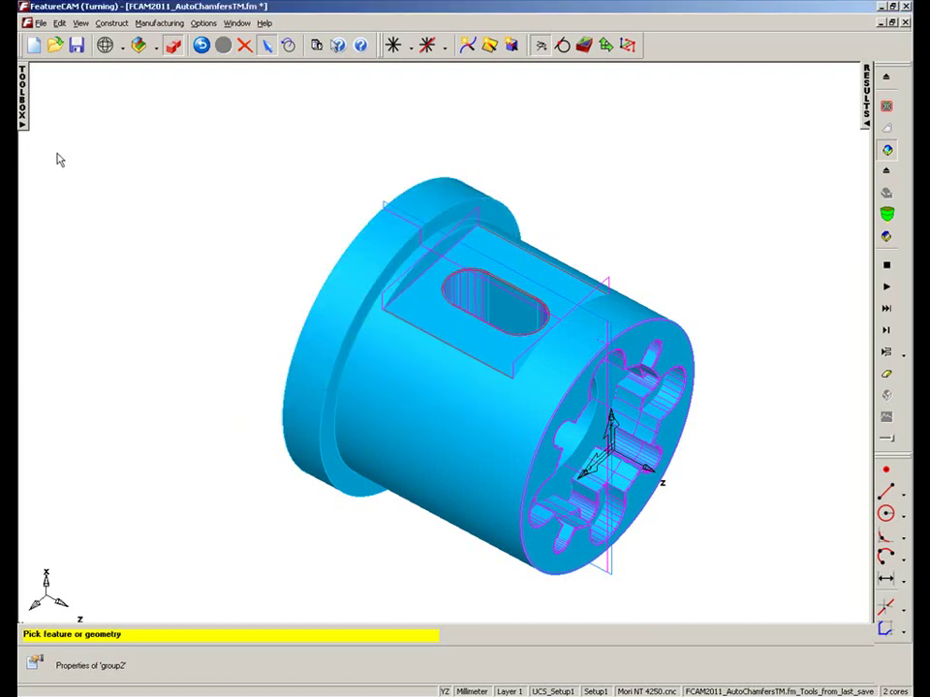
# Review both chamfer groups in the part tree, run the 3D machining simulation and inspect the chamfered part
pyautogui.click(22, 101)
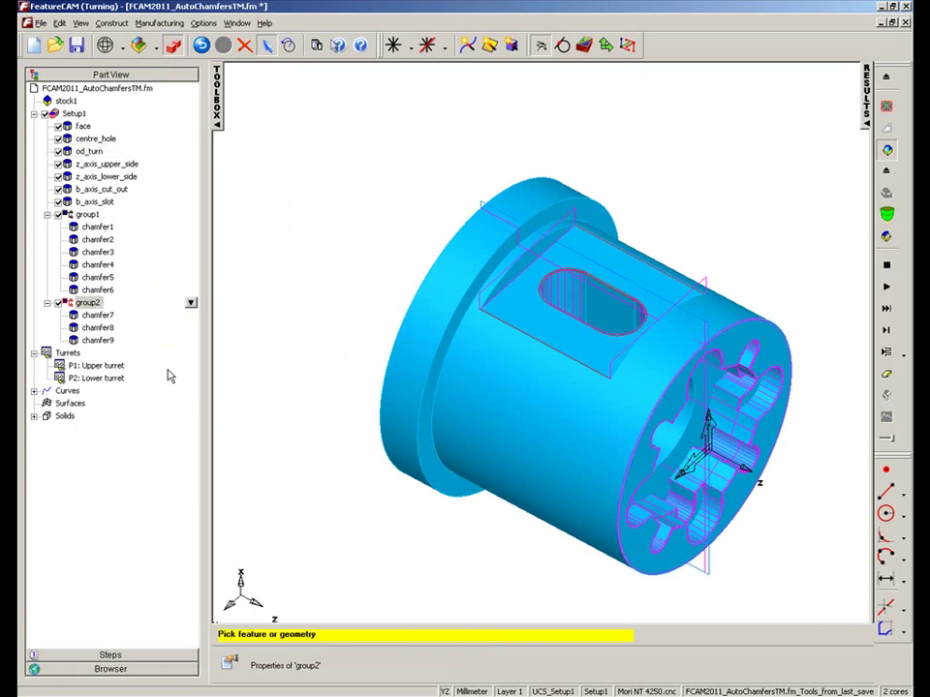
pyautogui.click(220, 119)
pyautogui.moveTo(427, 221); pyautogui.dragTo(437, 161, button='middle')
pyautogui.keyDown('shift'); pyautogui.moveTo(493, 310); pyautogui.dragTo(457, 238, button='middle'); pyautogui.keyUp('shift')
pyautogui.click(886, 286)
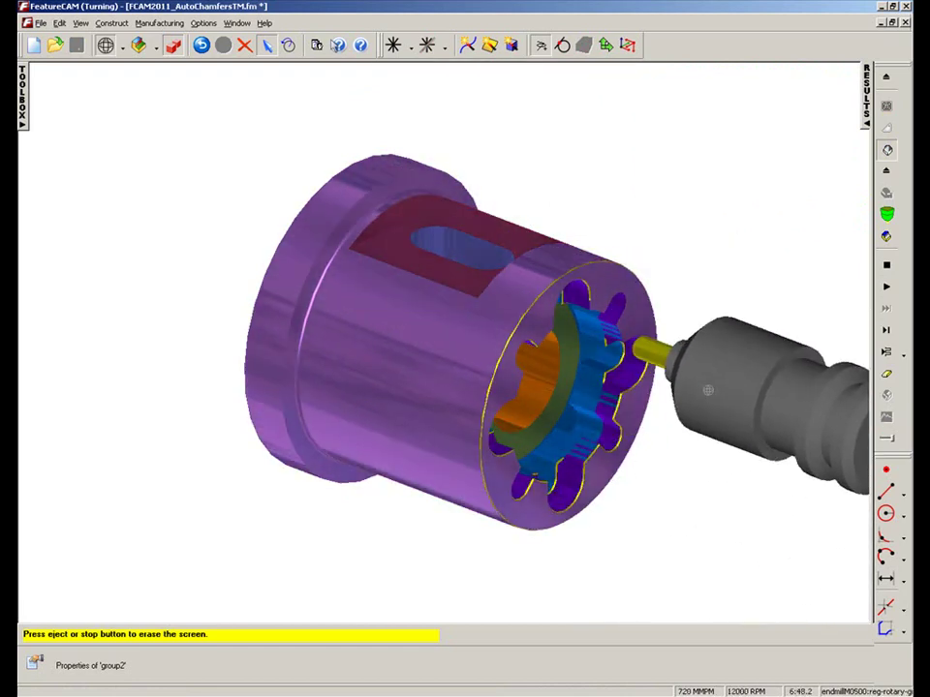
pyautogui.moveTo(686, 381); pyautogui.dragTo(550, 537)
pyautogui.moveTo(550, 536); pyautogui.dragTo(768, 446, button='middle')
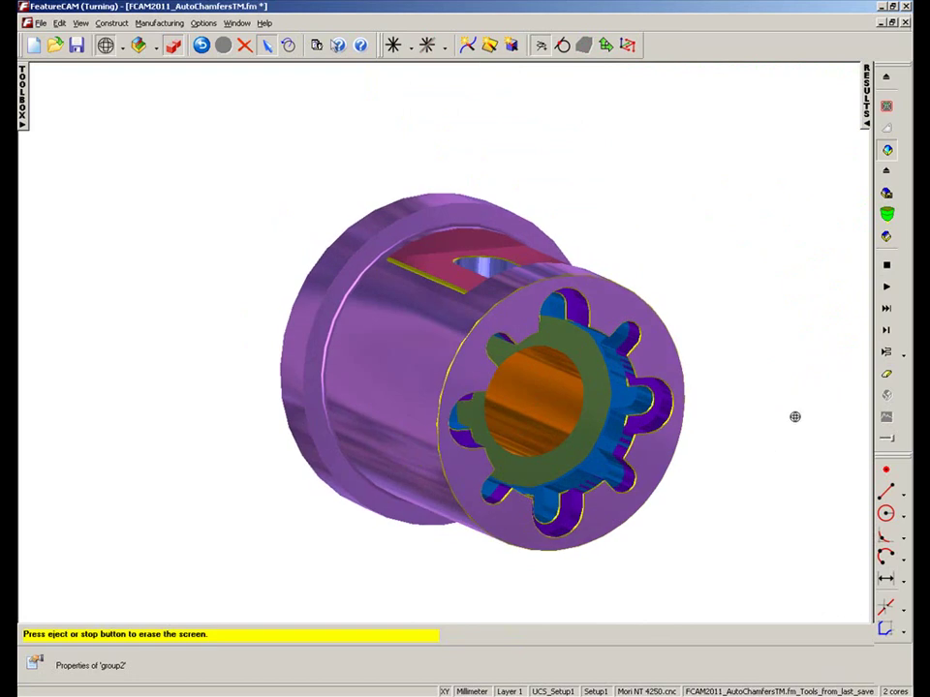